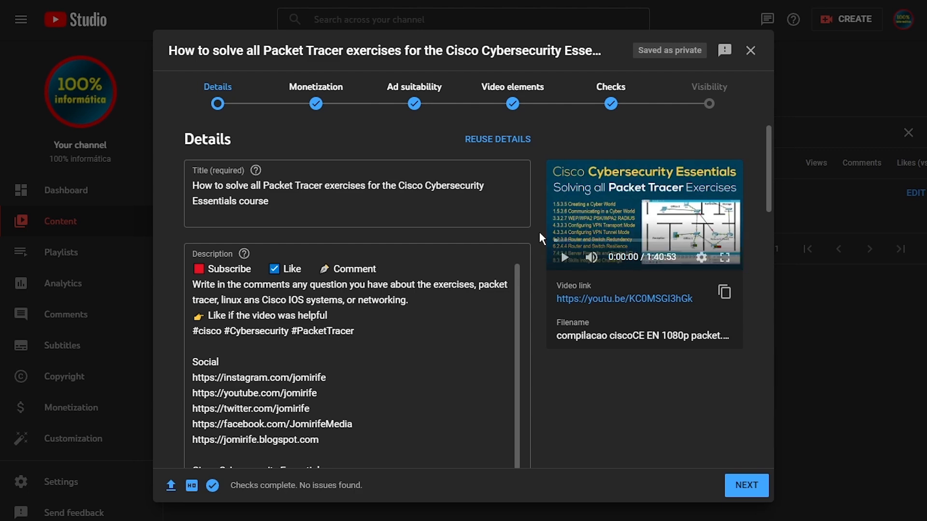
- Try the categories Autos & Vehicles, Music and Entertainment for the video, and return it to Education
scroll(538, 282, down, 10)
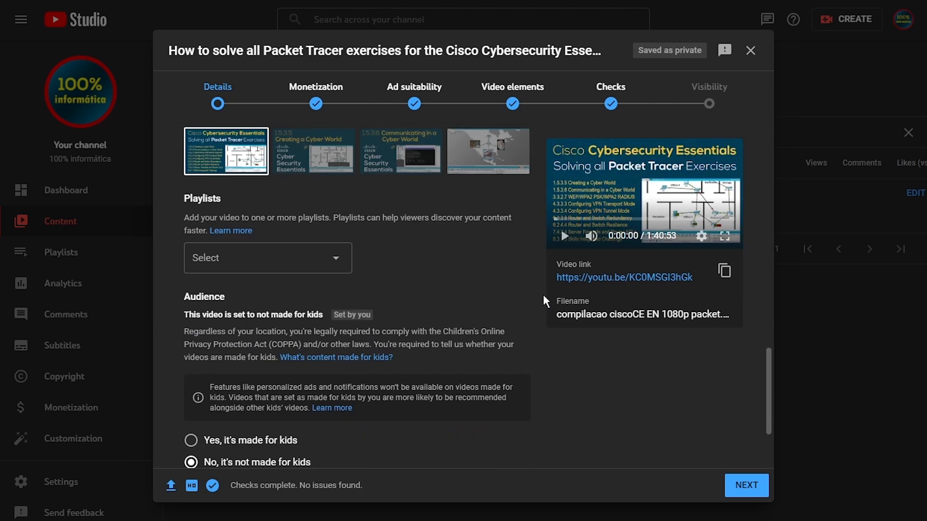
scroll(506, 333, down, 3)
click(213, 405)
scroll(497, 328, down, 5)
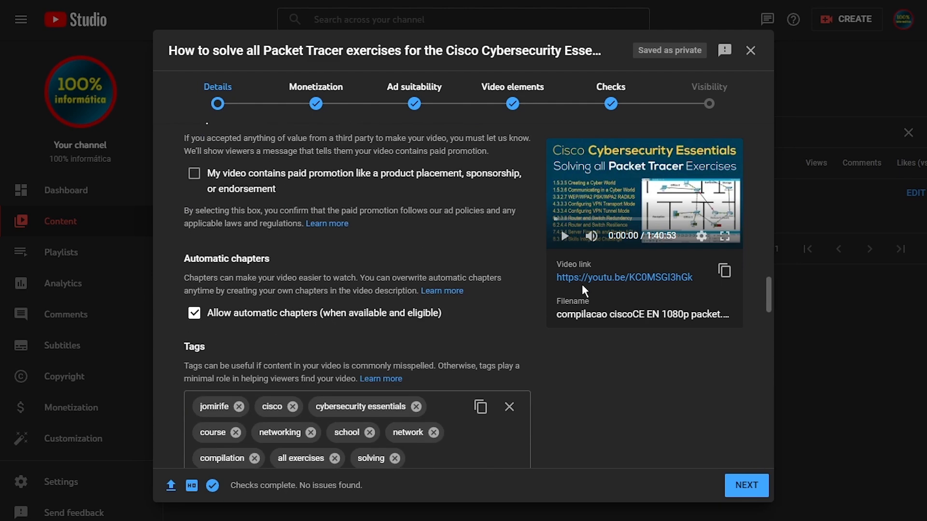
drag(763, 285, 758, 417)
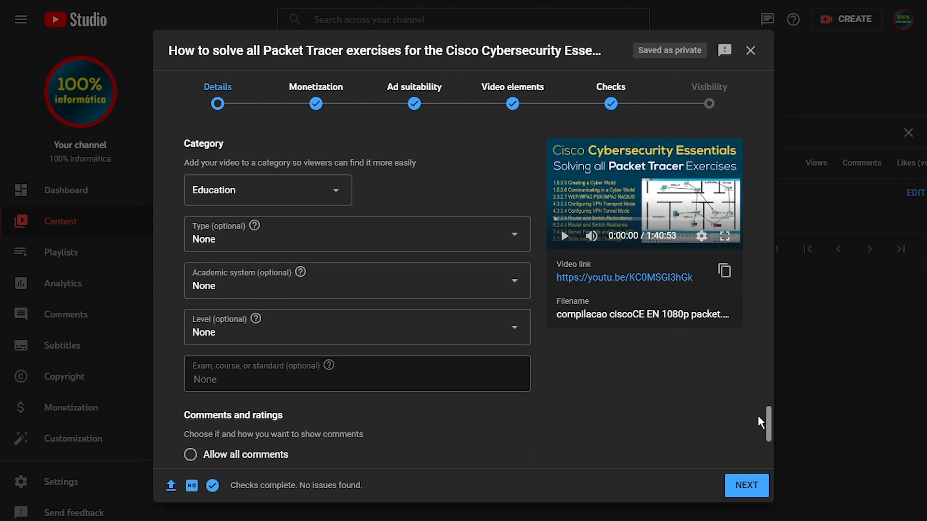
click(248, 192)
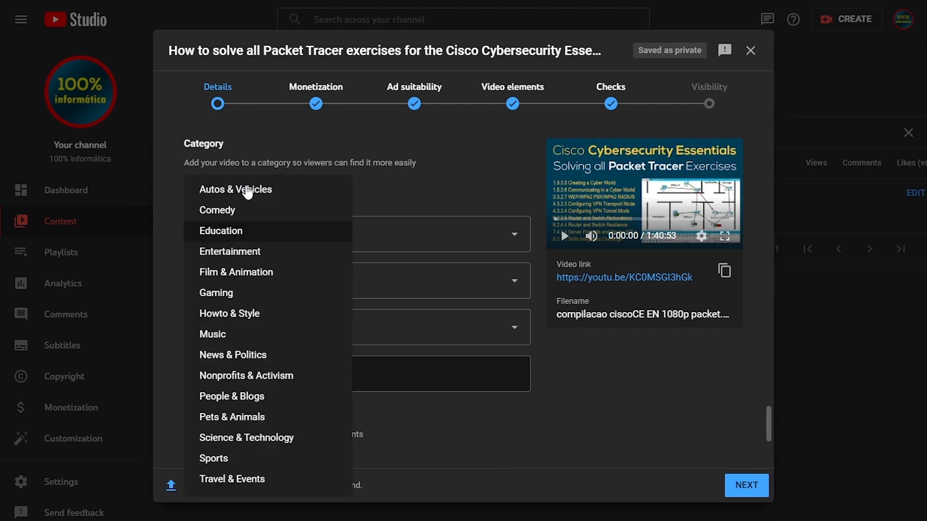
click(248, 191)
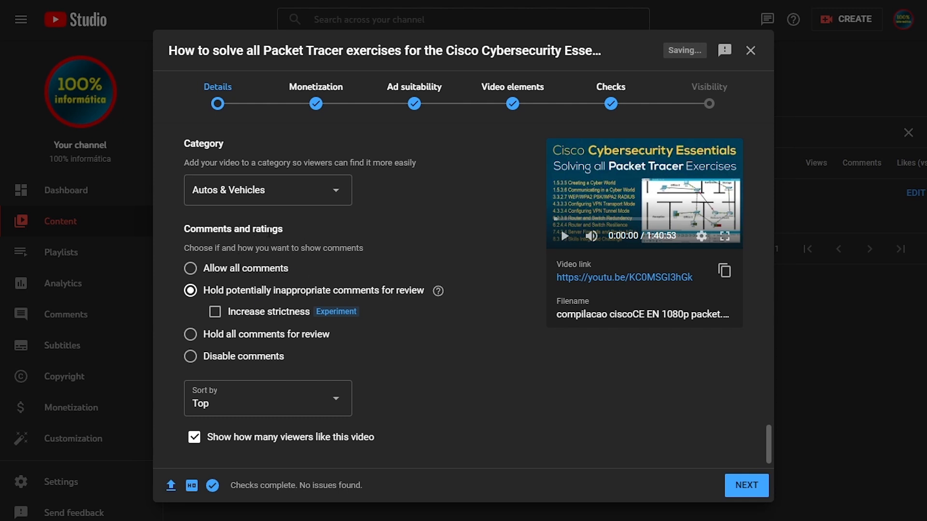
click(269, 193)
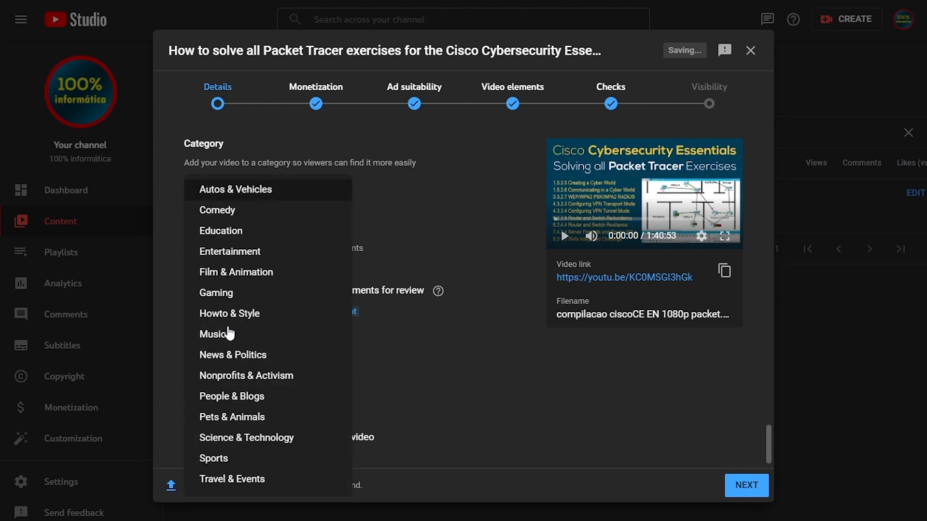
click(229, 333)
click(238, 192)
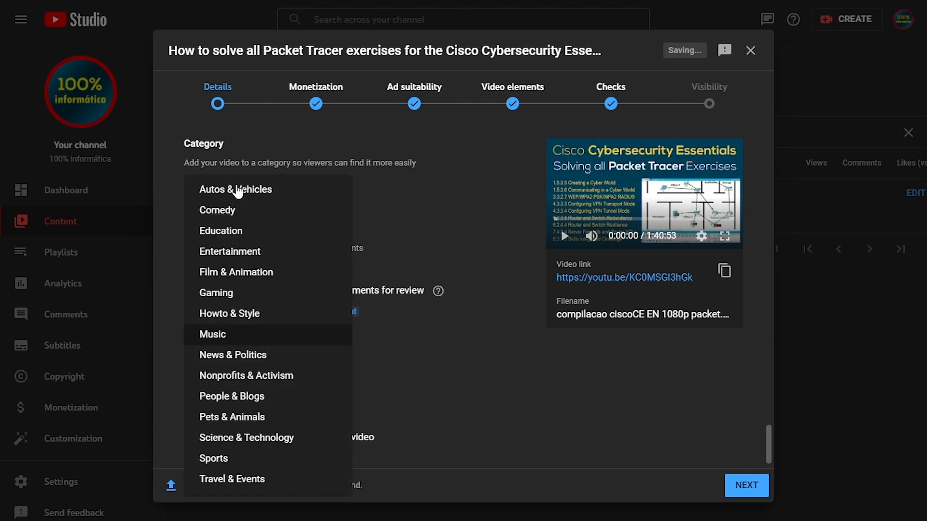
click(234, 252)
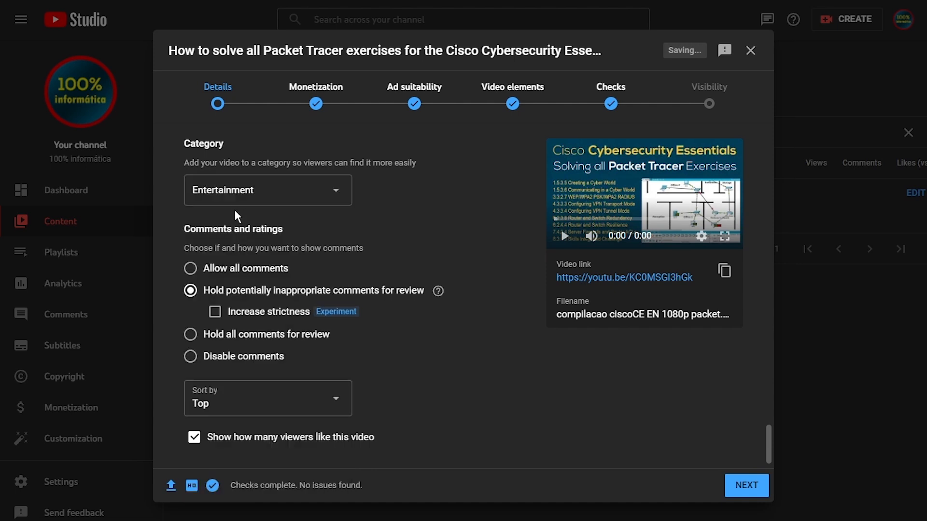
click(239, 196)
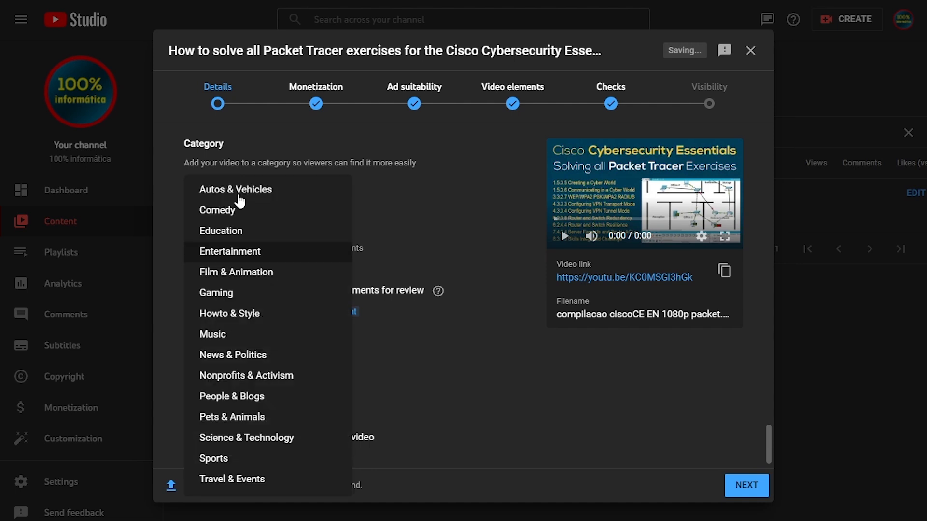
click(228, 232)
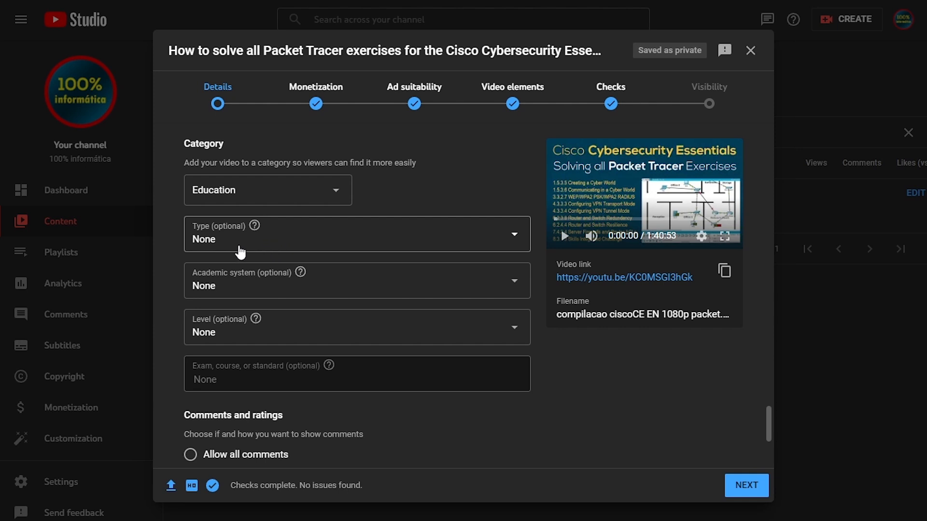
- Review the options offered for the video's education type, academic system and level without choosing any
mouse_move(256, 237)
click(267, 246)
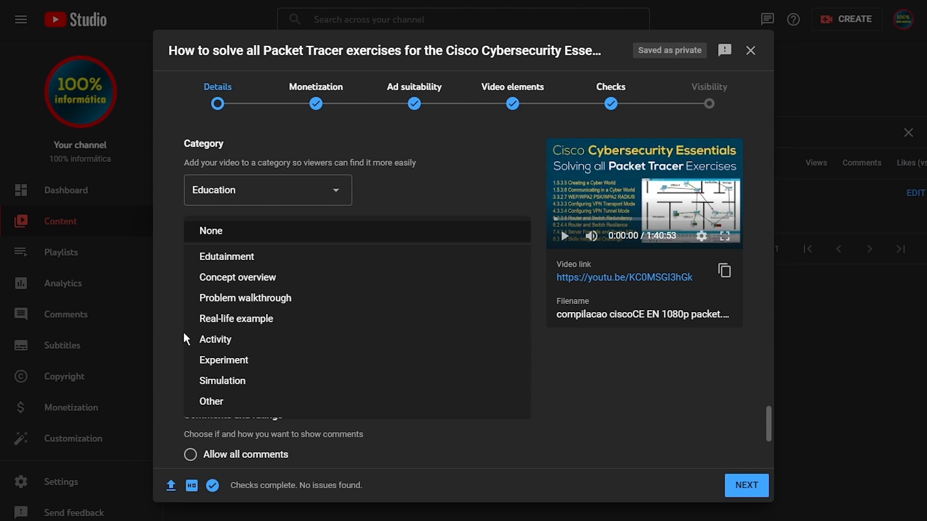
click(166, 318)
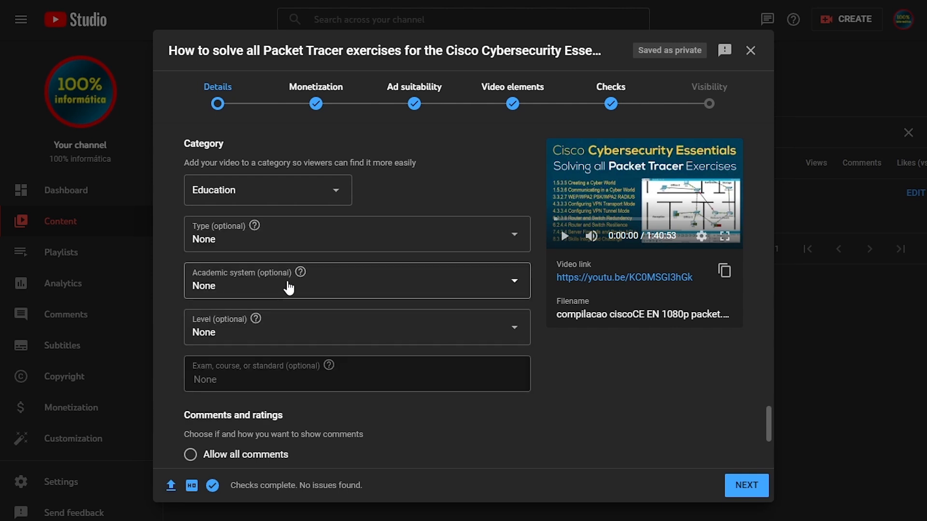
mouse_move(301, 277)
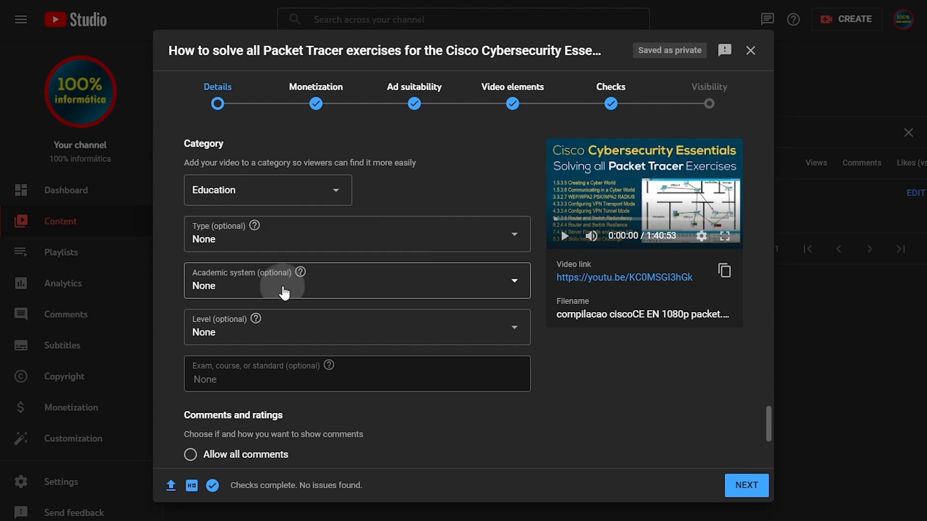
click(284, 293)
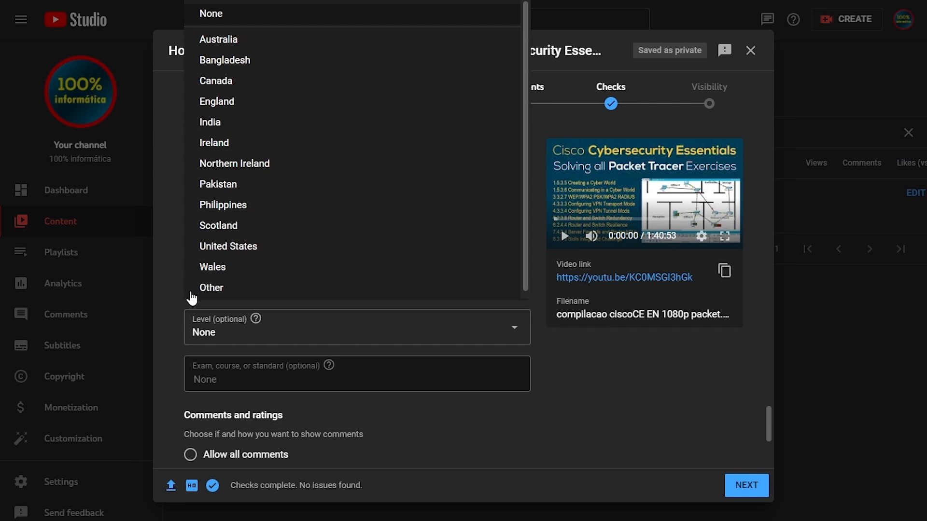
click(164, 295)
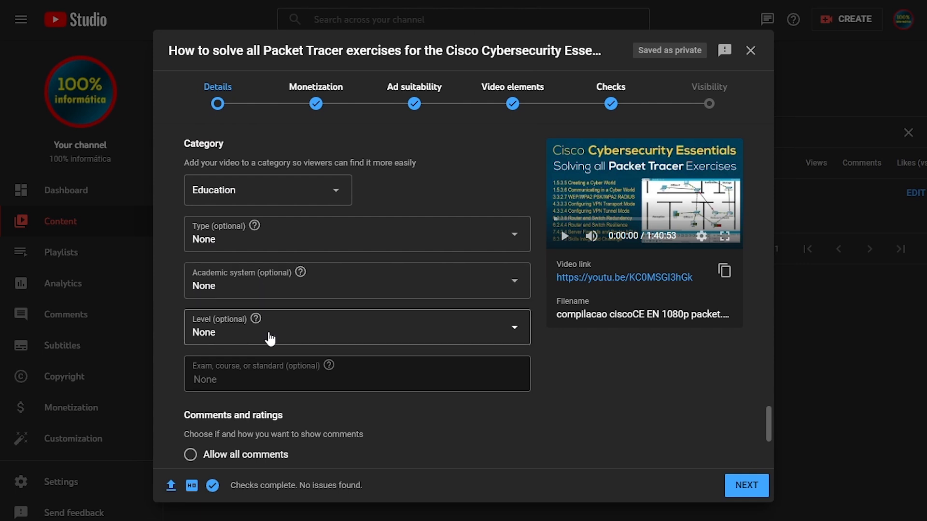
mouse_move(257, 326)
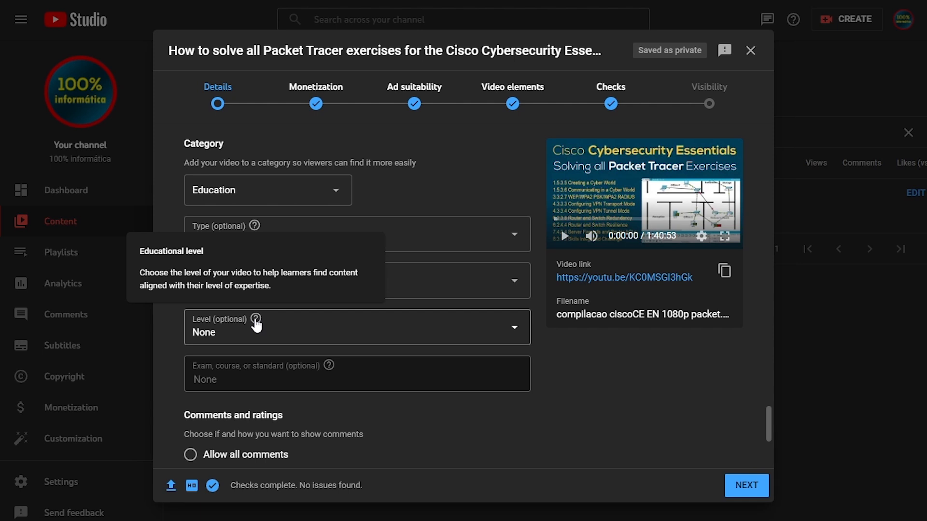
click(268, 340)
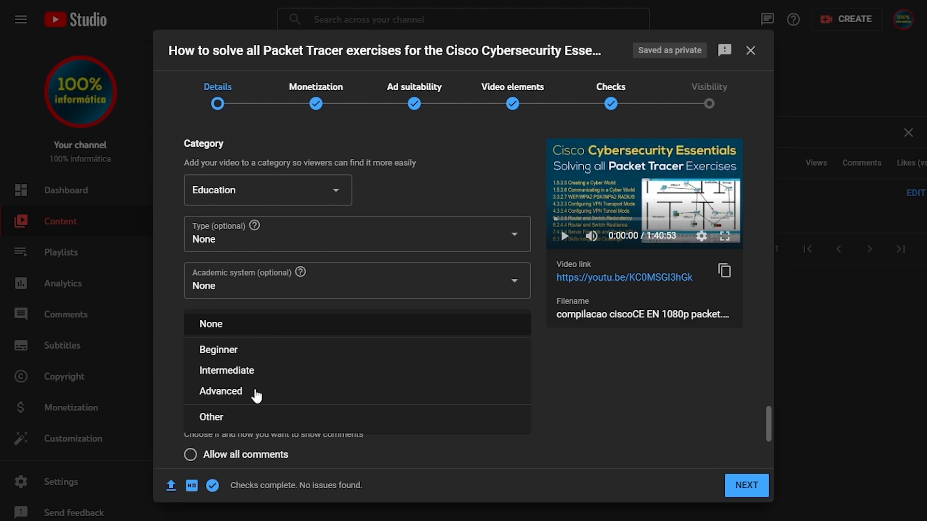
click(166, 311)
- Set the academic system to United States and review the education levels offered for it
click(248, 289)
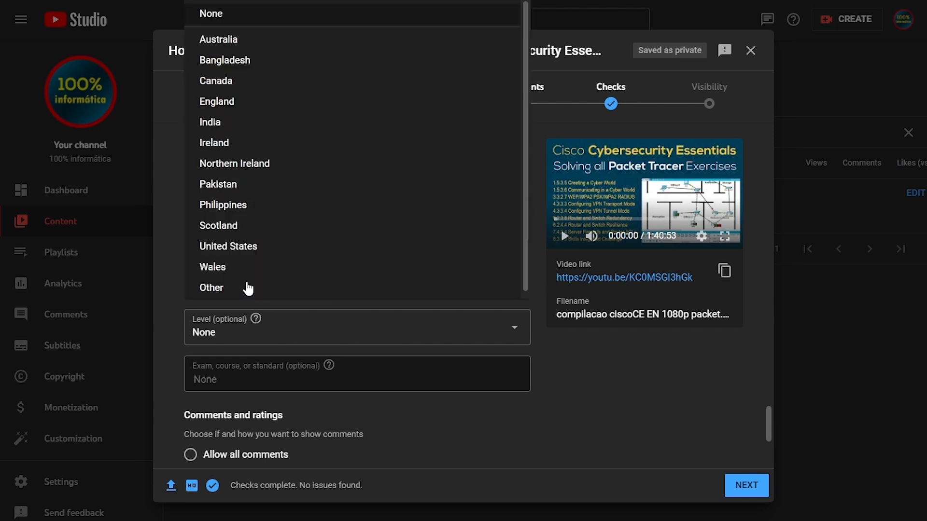
click(244, 254)
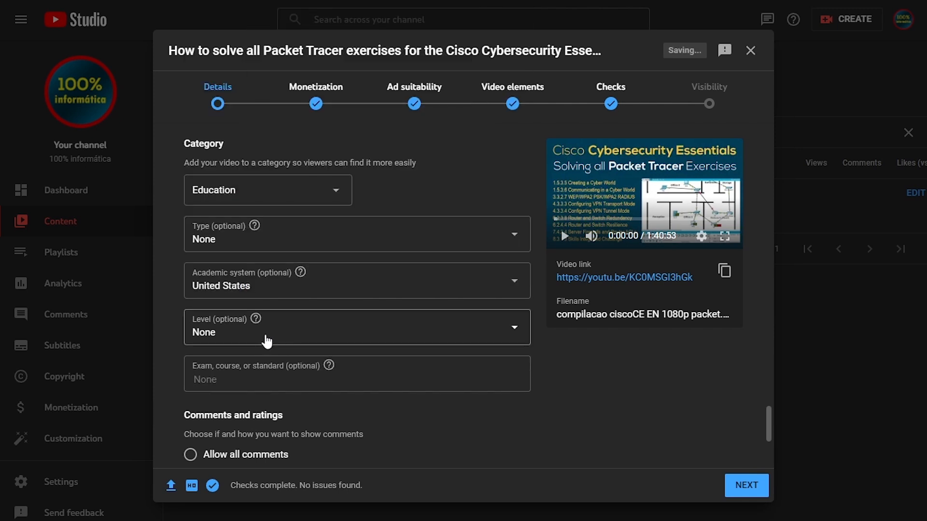
click(268, 342)
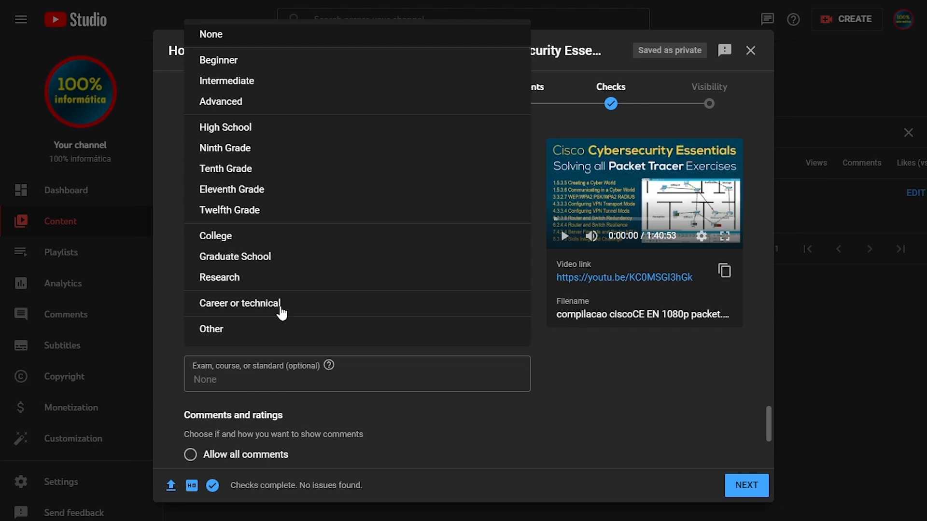
click(166, 322)
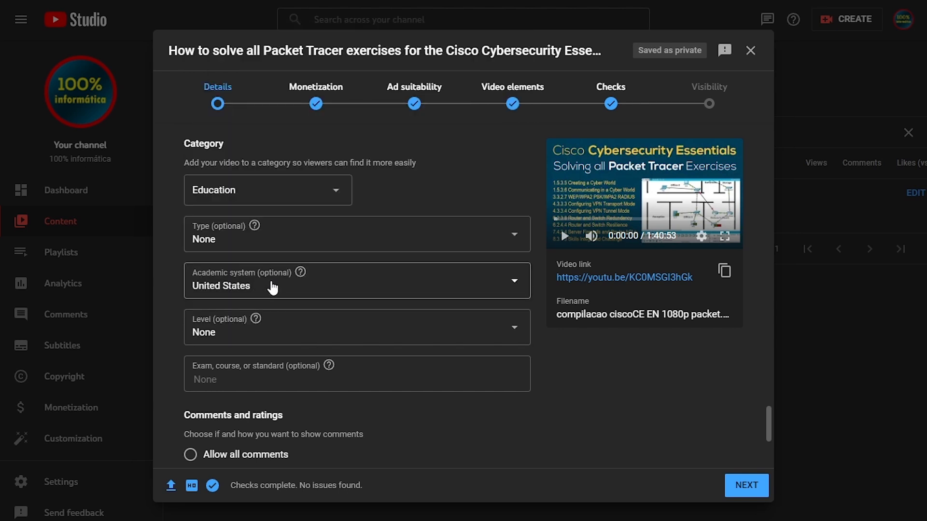
- Set the academic system to Canada and review the education levels offered for that country
click(275, 290)
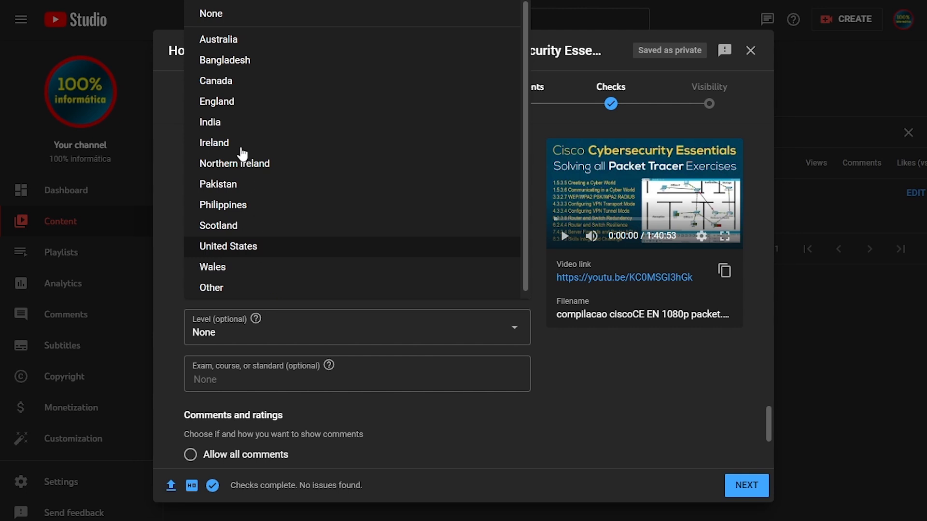
click(240, 83)
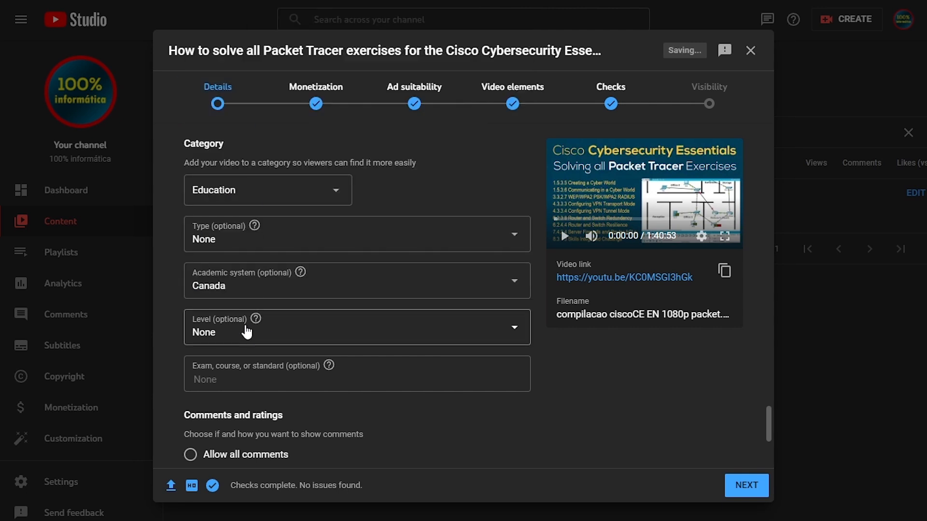
click(271, 332)
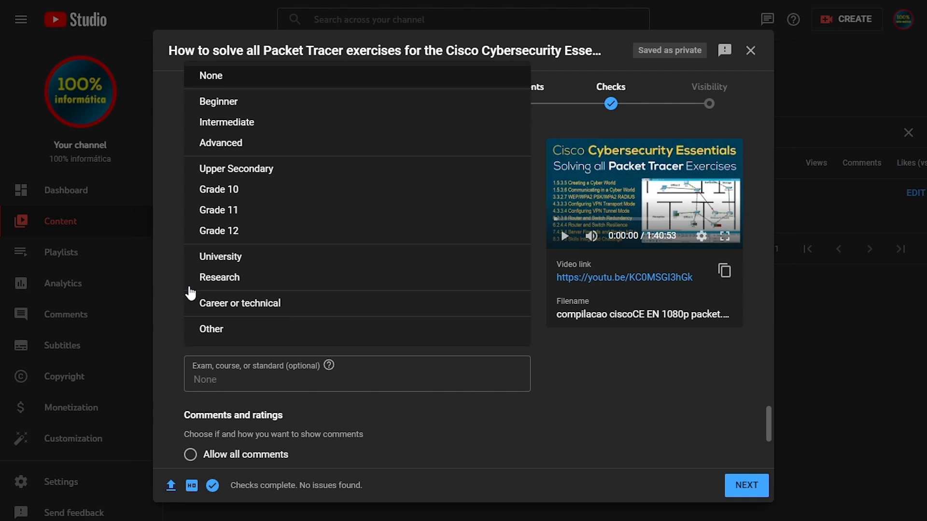
click(169, 313)
- Switch the academic system back to United States and read the help for the exam, course, or standard field
click(287, 288)
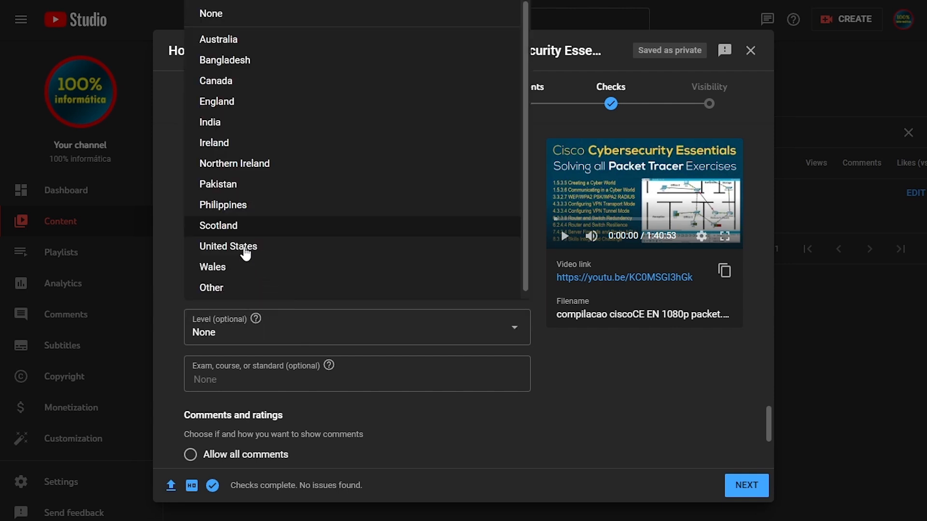
click(245, 247)
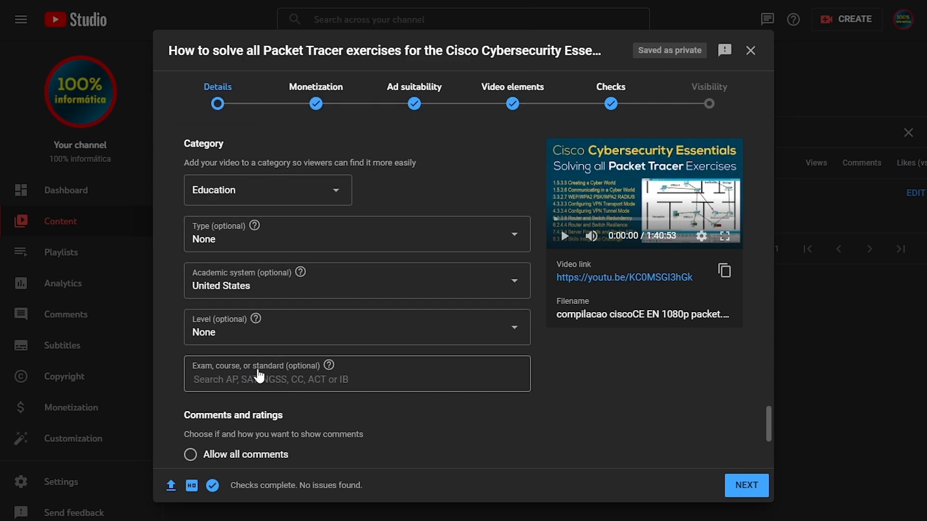
mouse_move(328, 369)
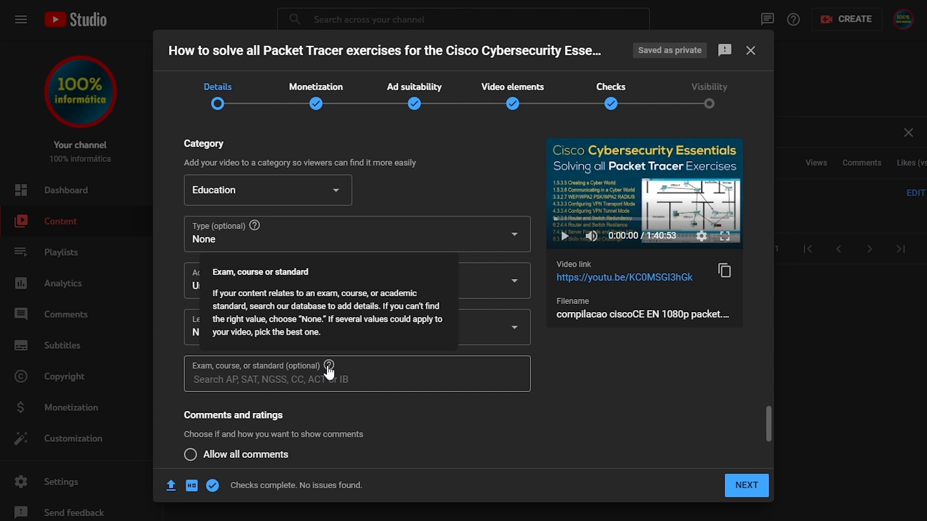
click(365, 382)
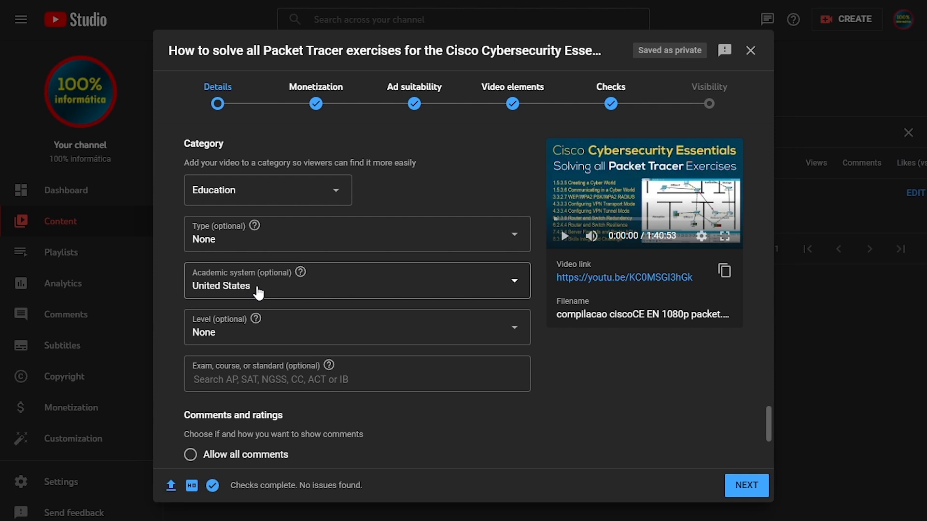
- Switch the academic system to Canada and India to compare the exam search hints, and set it to United States
click(281, 291)
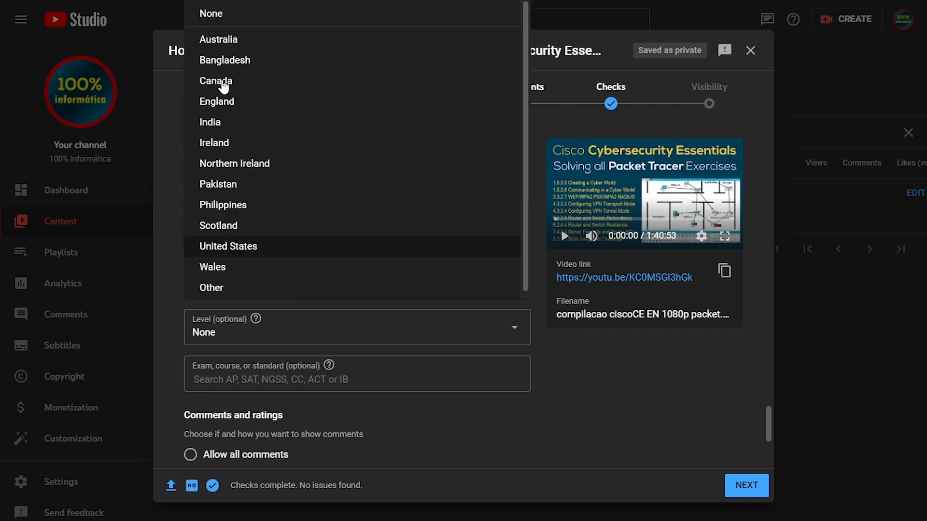
click(222, 82)
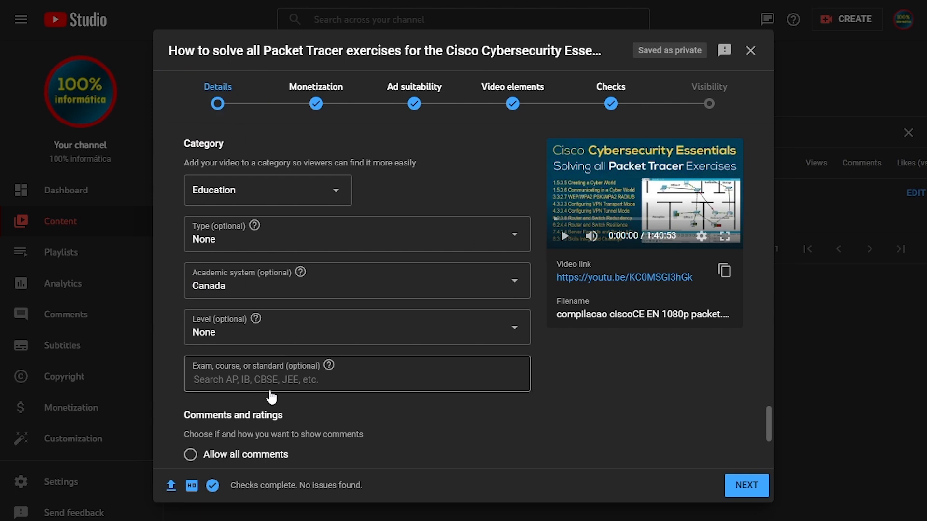
click(265, 292)
click(216, 124)
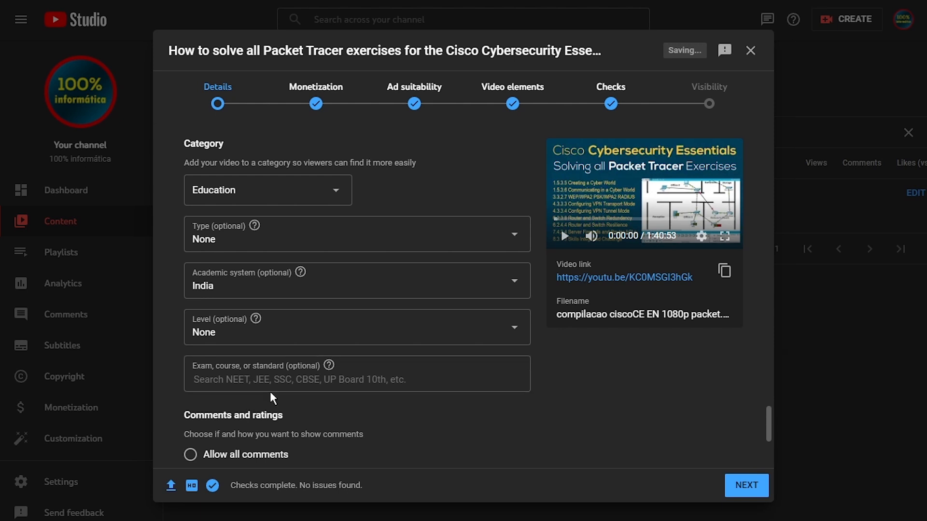
click(251, 291)
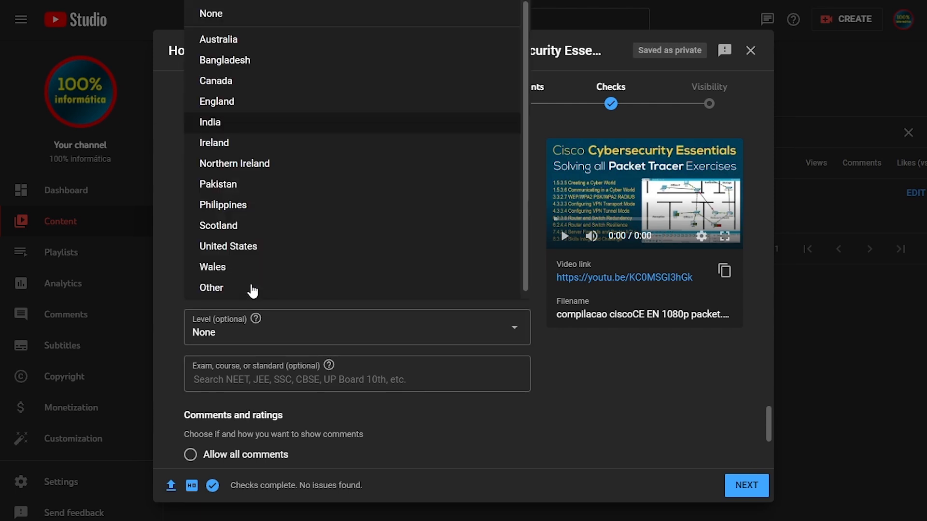
click(245, 248)
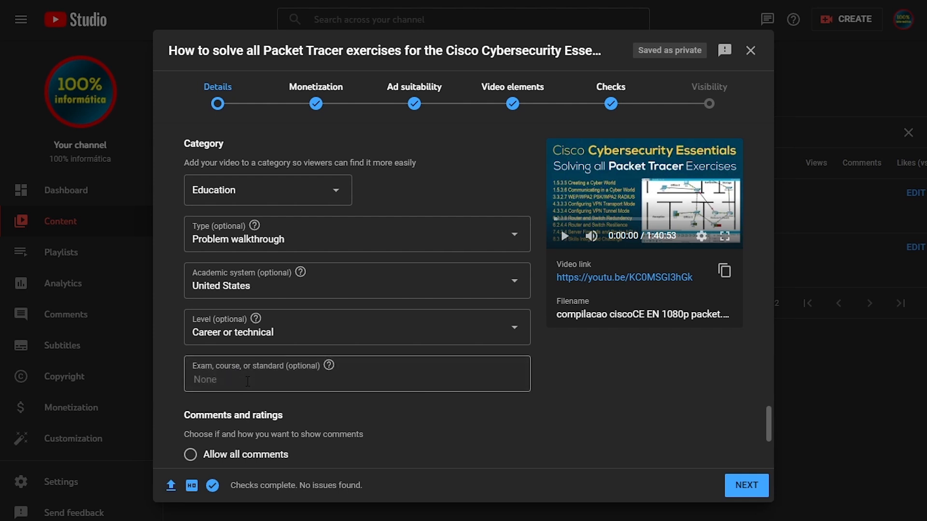
- Search the exam, course, or standard options for "sat" and "course" and look through the suggestions
text(sat)
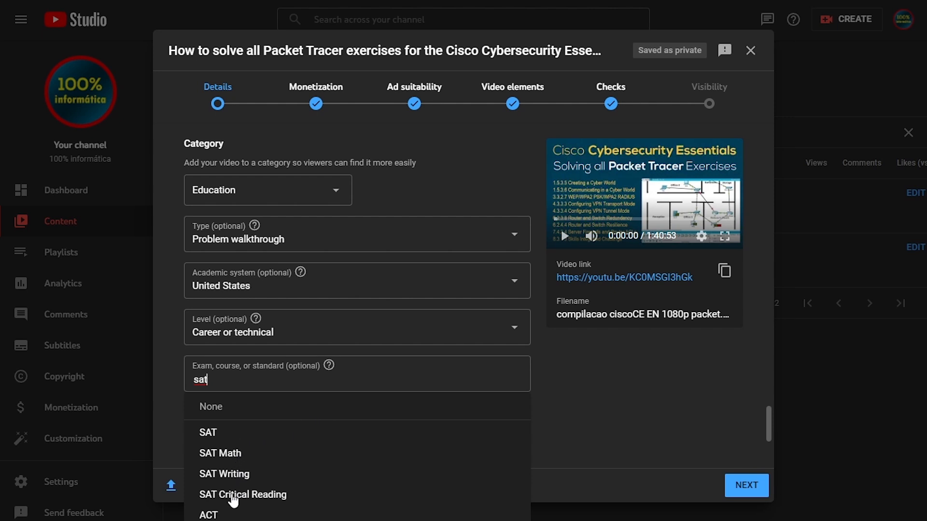
drag(208, 380, 167, 377)
text(cou)
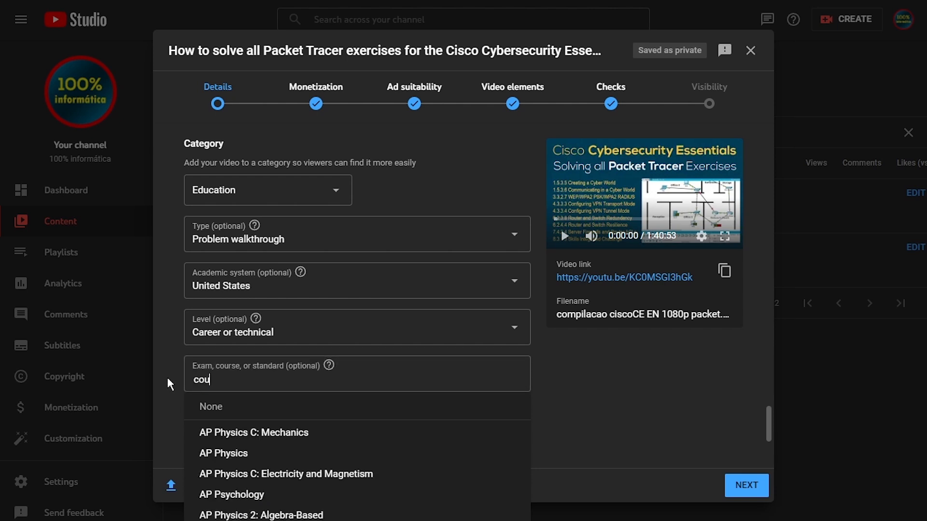
text(rse)
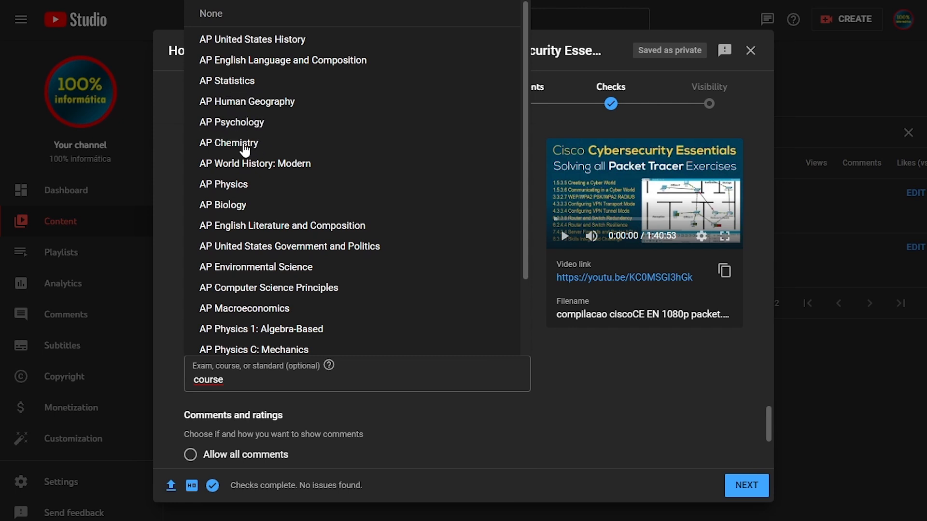
scroll(324, 198, down, 2)
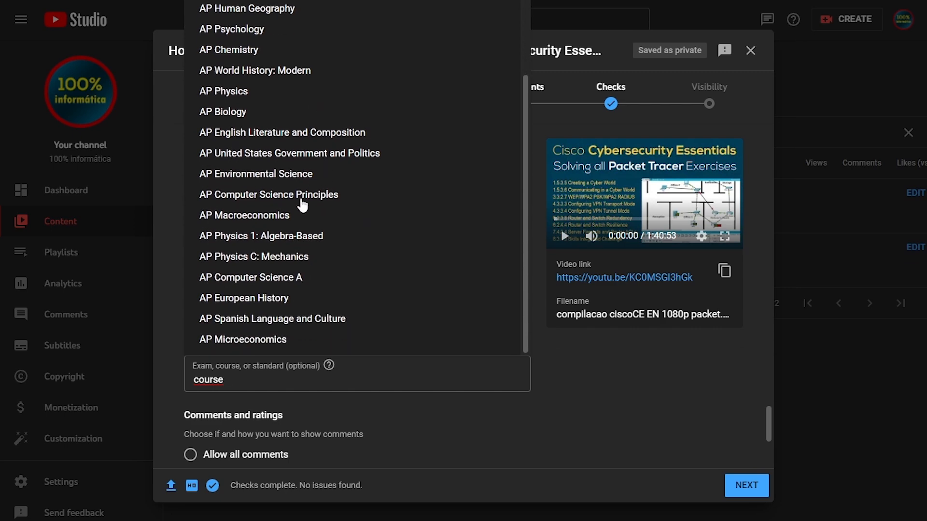
- Search the exam, course, or standard options for "science" and "math" and review the suggestions
drag(237, 380, 159, 382)
key(BackSpace)
text(science)
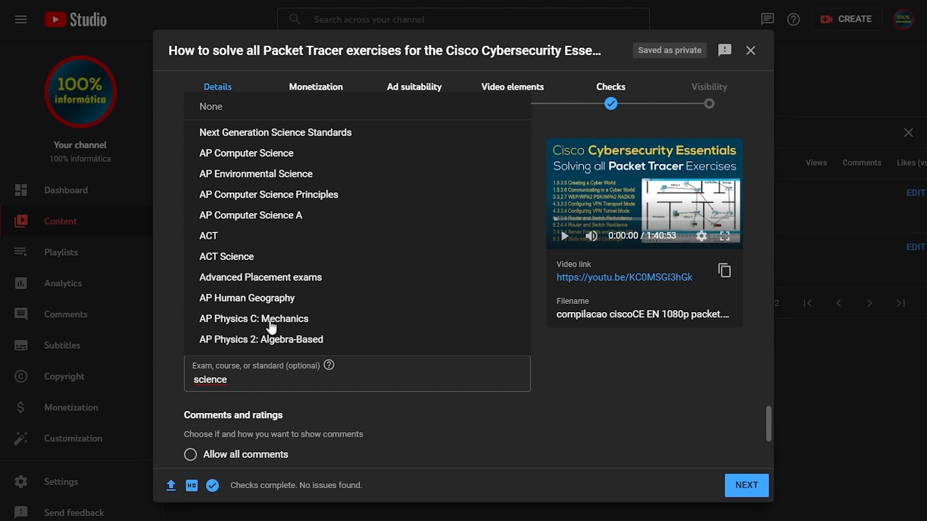
click(212, 379)
key(ctrl+a)
key(BackSpace)
text(math)
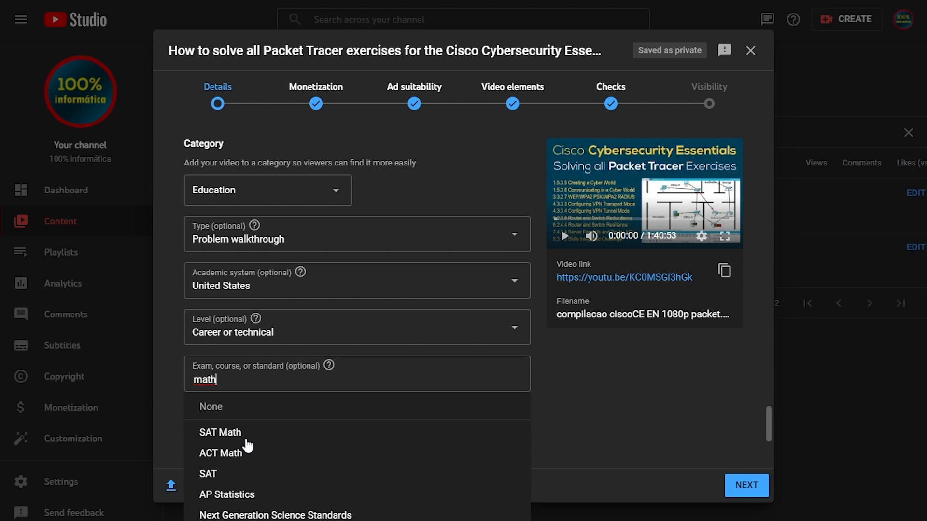
click(209, 382)
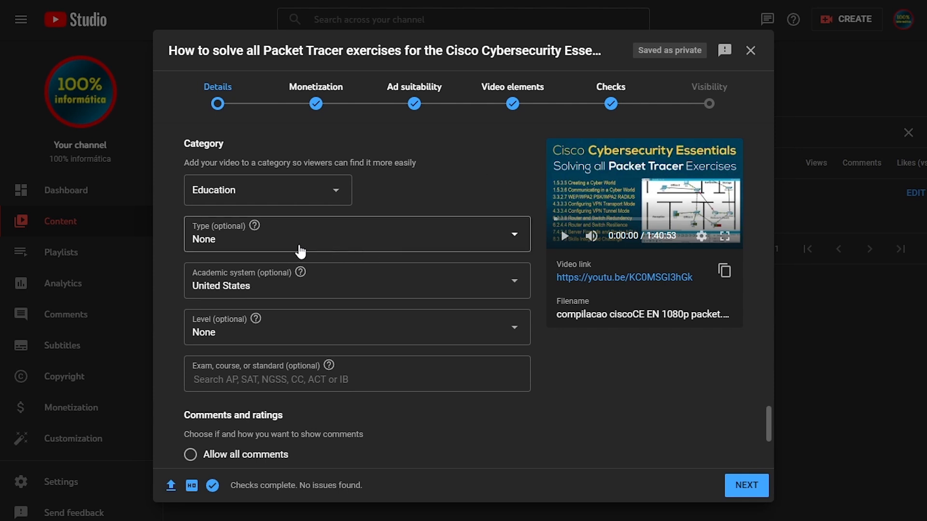
- Set the video's education type to Problem walkthrough and its academic system to United States
click(271, 245)
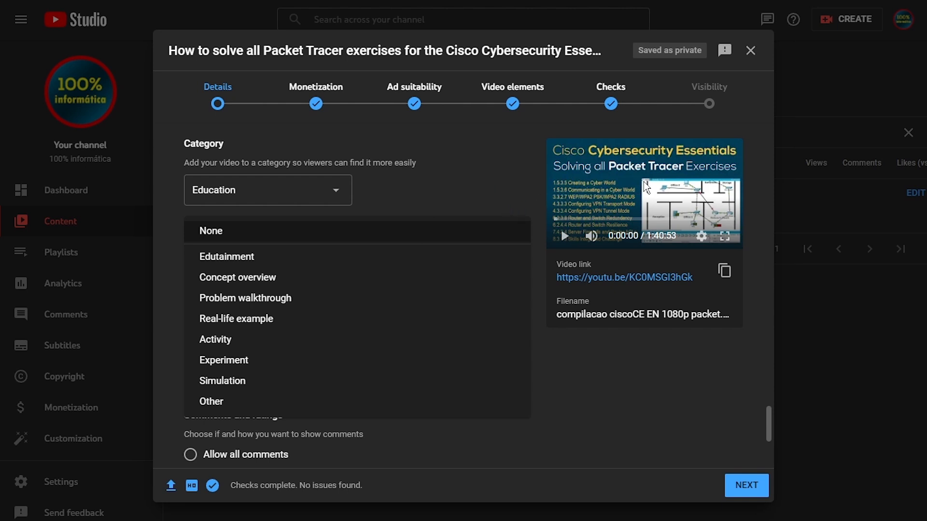
click(309, 304)
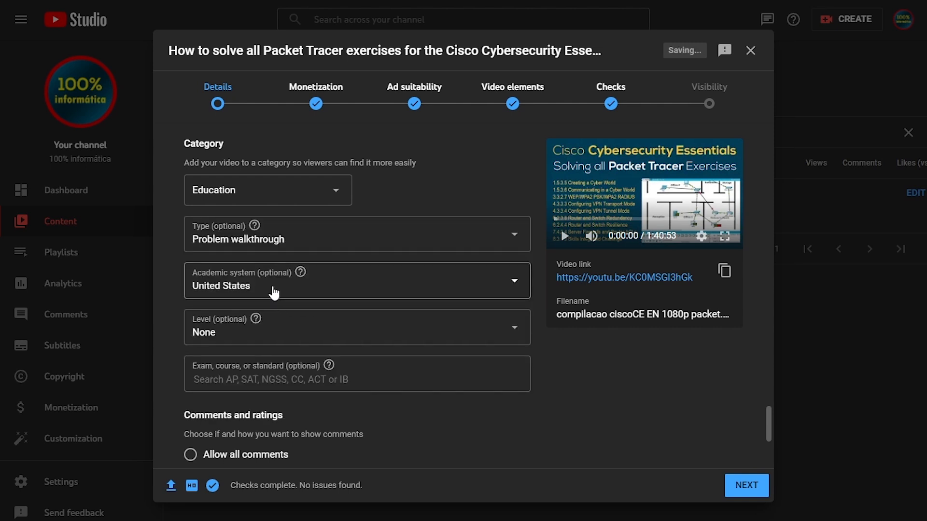
click(288, 291)
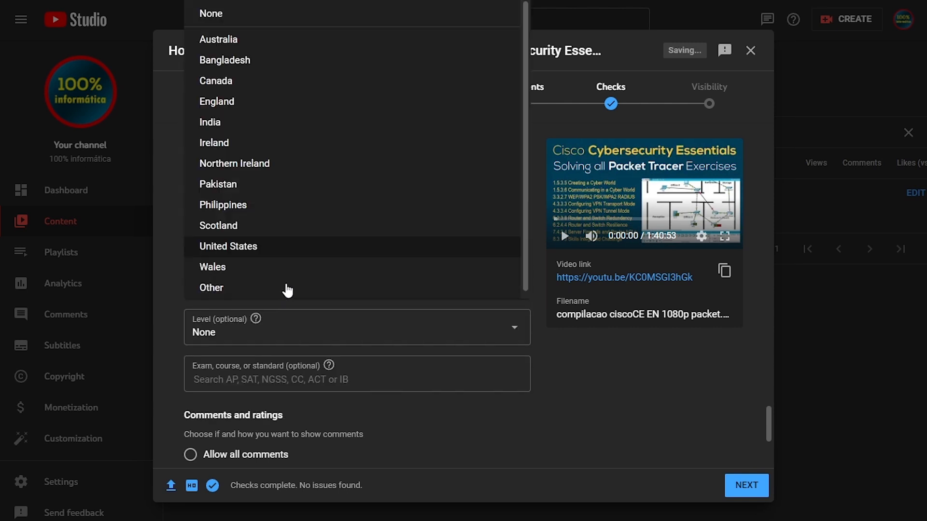
click(269, 251)
- Set the education level to College and enter CCNA as the exam, course, or standard
click(269, 328)
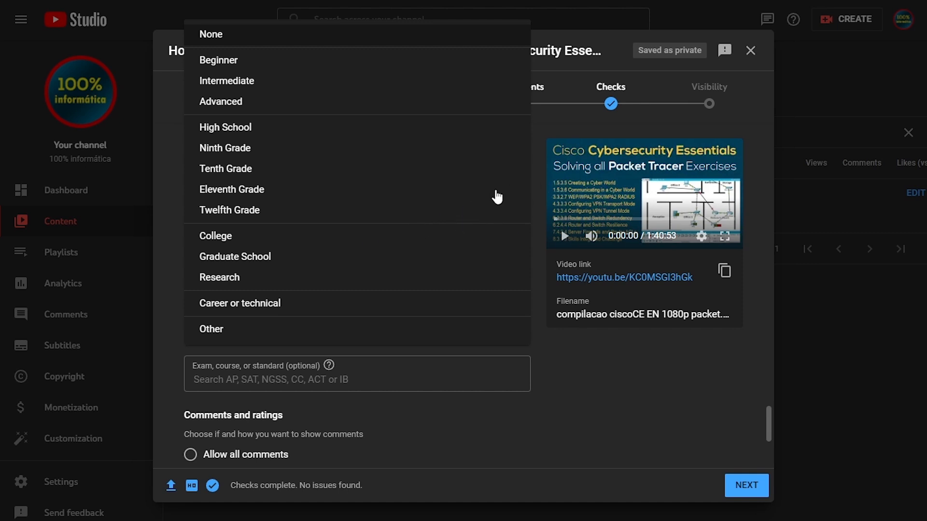
click(254, 240)
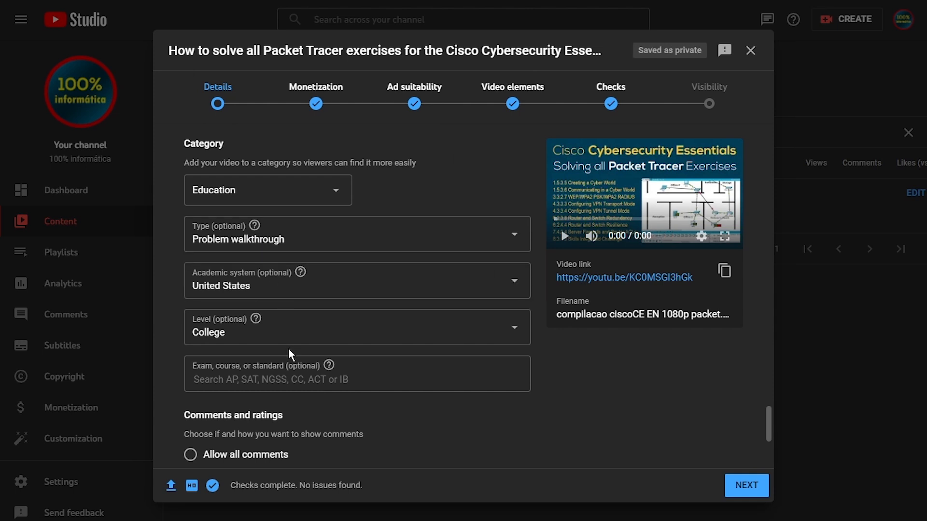
click(296, 379)
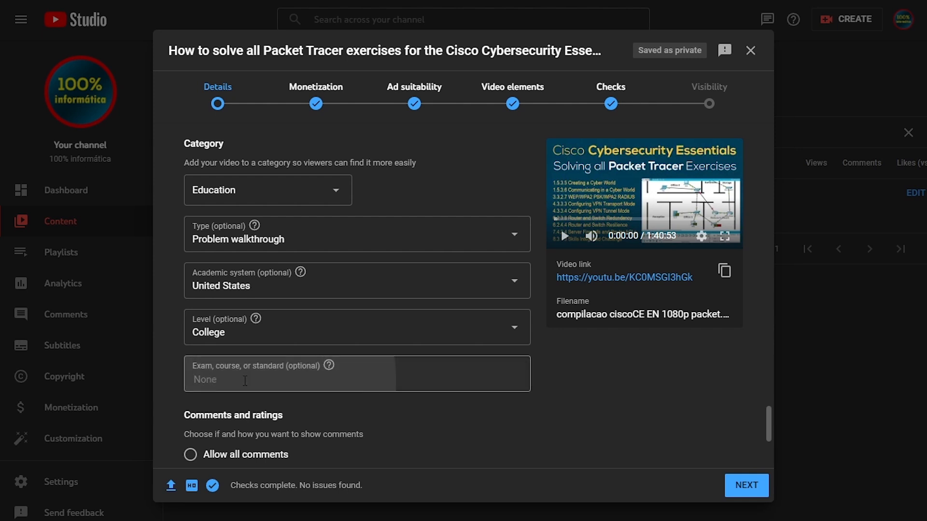
text(CCNA)
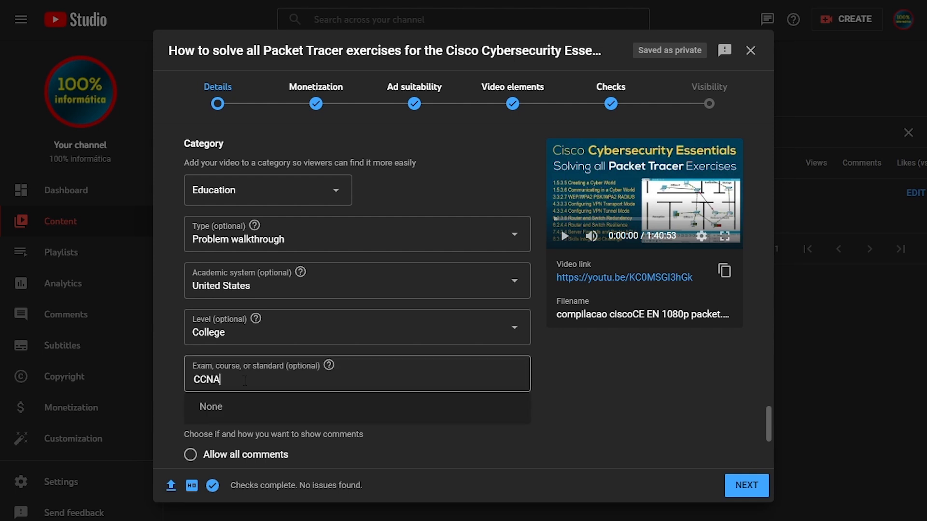
click(169, 366)
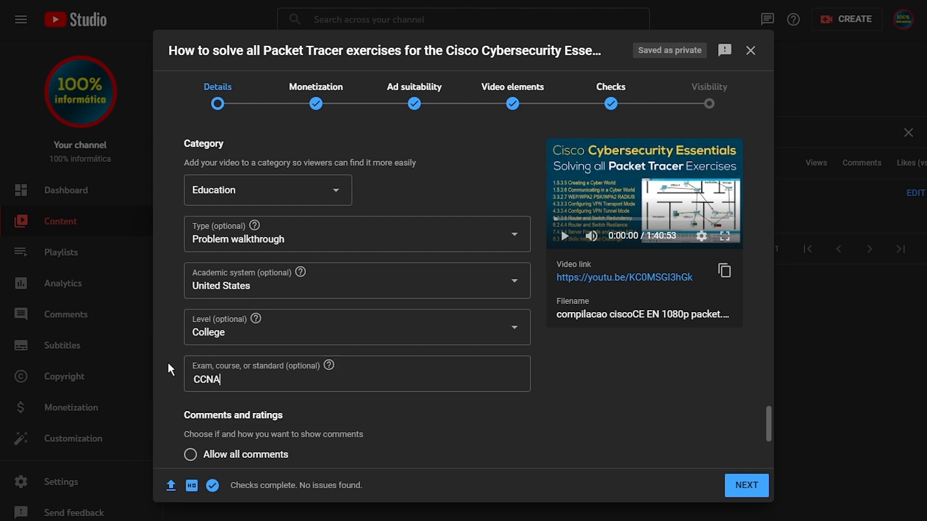